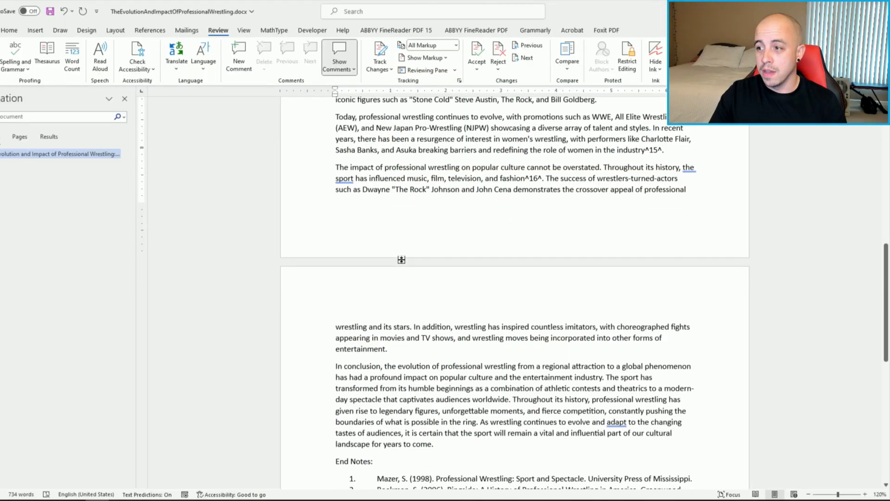
pyautogui.scroll(-6, 395, 268)
pyautogui.scroll(3, 395, 269)
pyautogui.scroll(3, 396, 268)
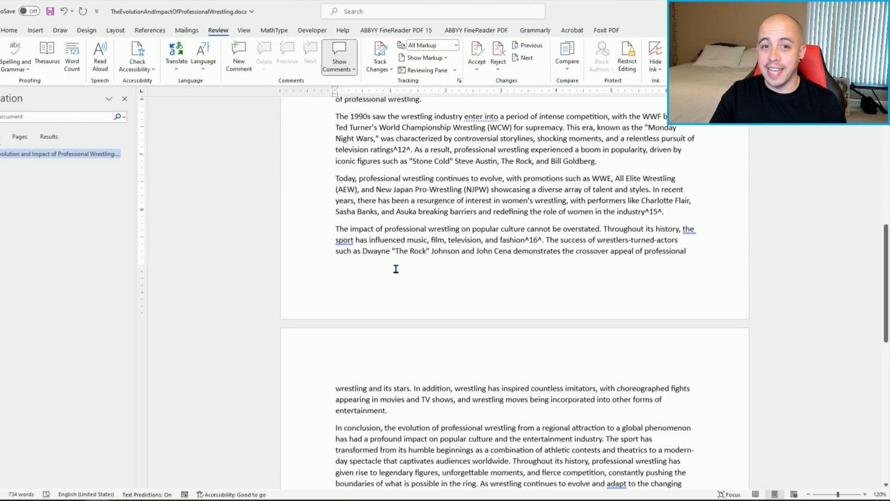
pyautogui.scroll(4, 395, 268)
pyautogui.scroll(2, 391, 278)
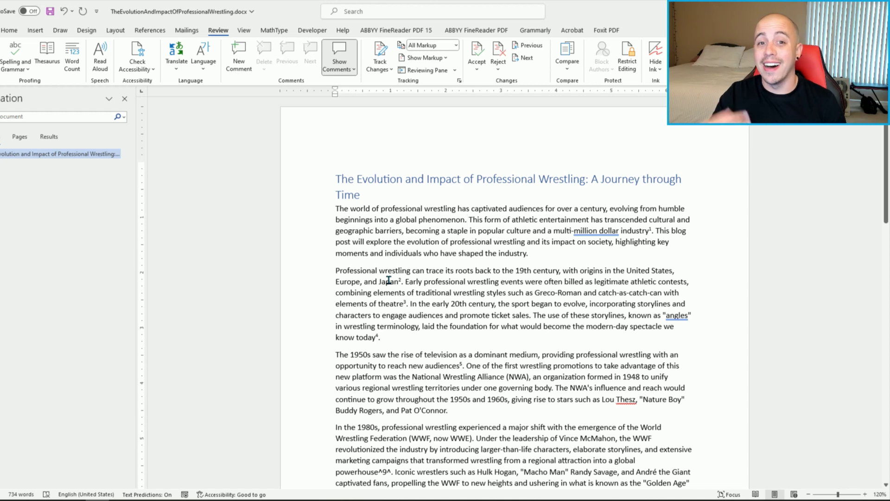